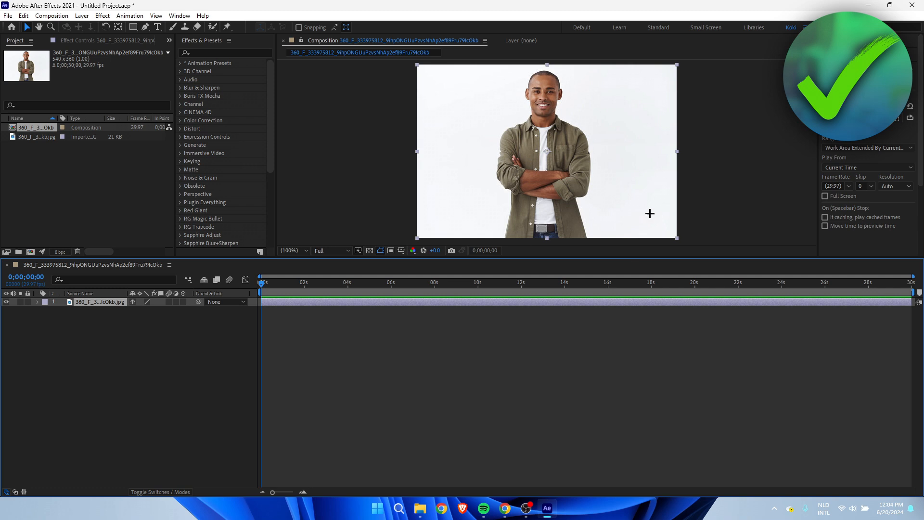
Duplicate the photo layer in the timeline.
click(421, 338)
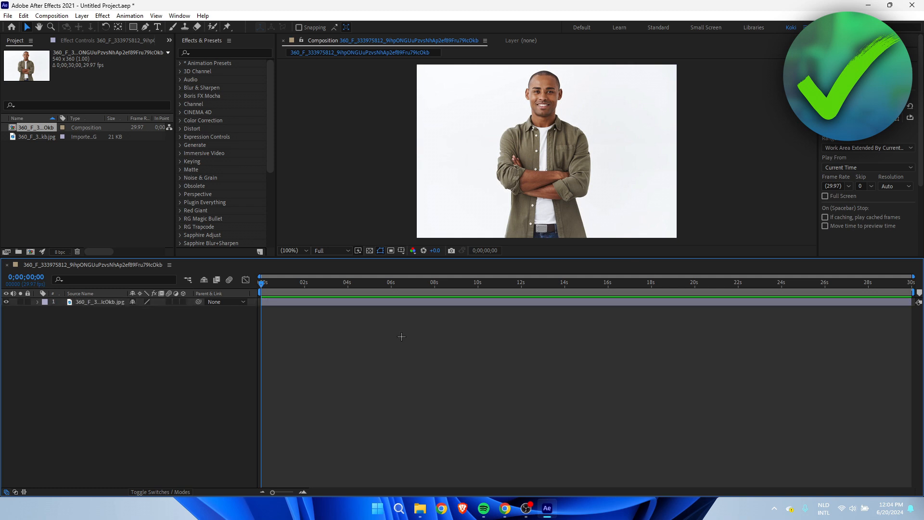
drag(261, 284, 128, 350)
click(321, 305)
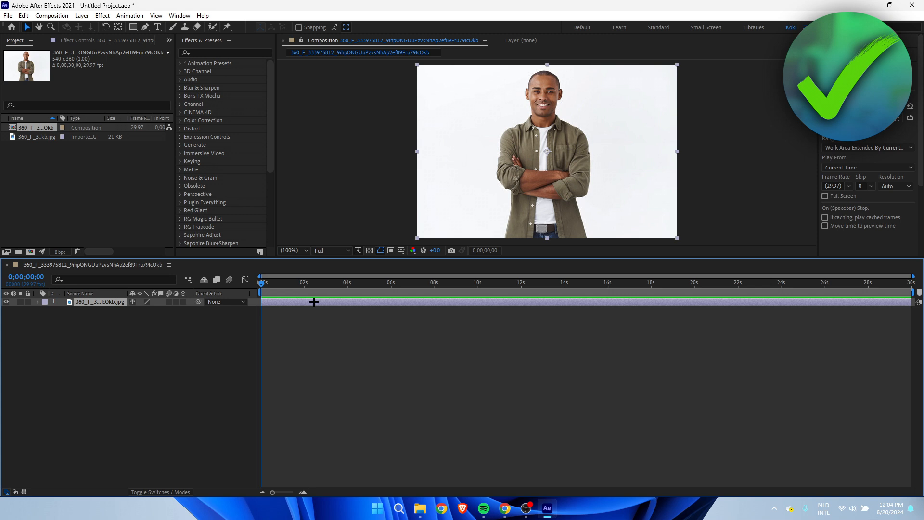
key(ctrl+d)
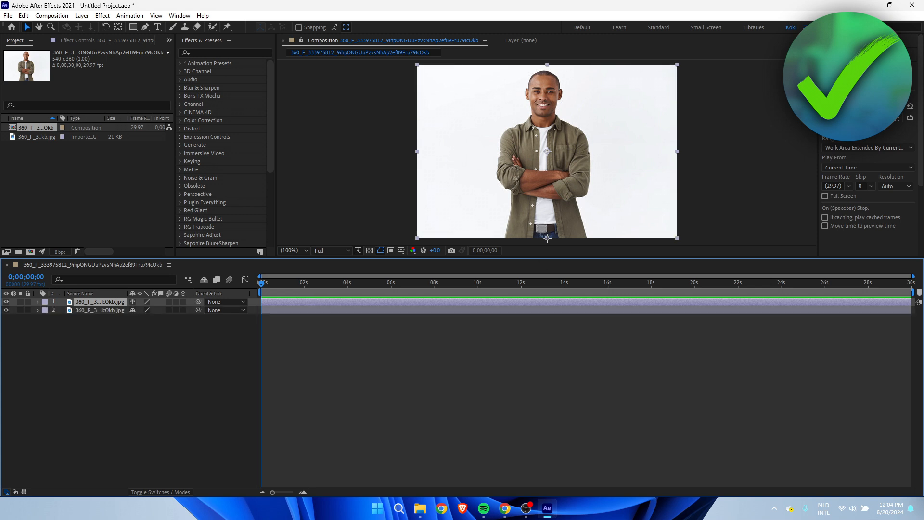
Hide the lower copy of the photo layer and set the preview resolution to Full.
click(7, 309)
click(7, 302)
click(7, 302)
click(333, 251)
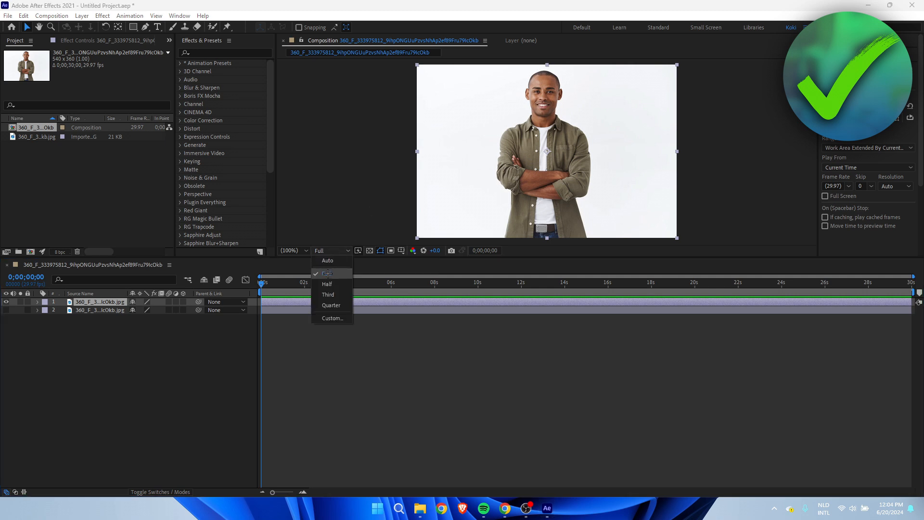
click(327, 274)
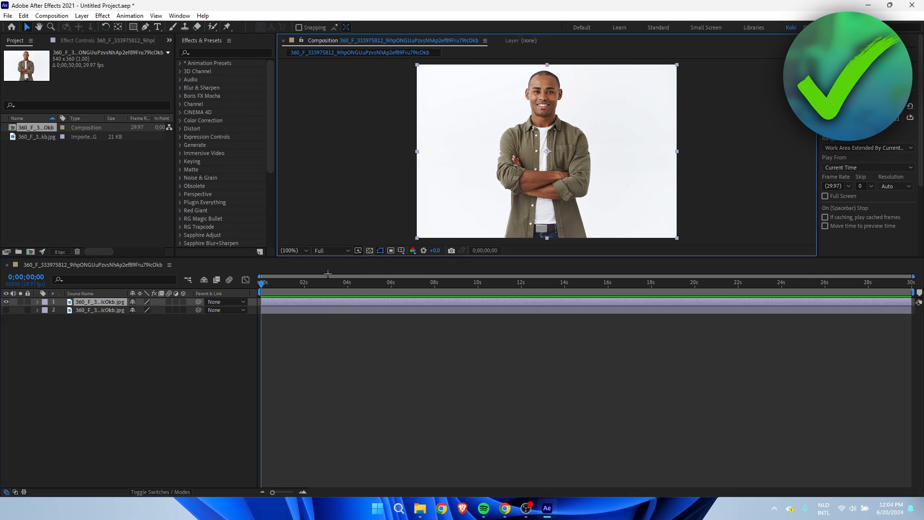
Open the upper photo layer for Roto Brush work and brush over the man until his whole figure is selected.
click(212, 28)
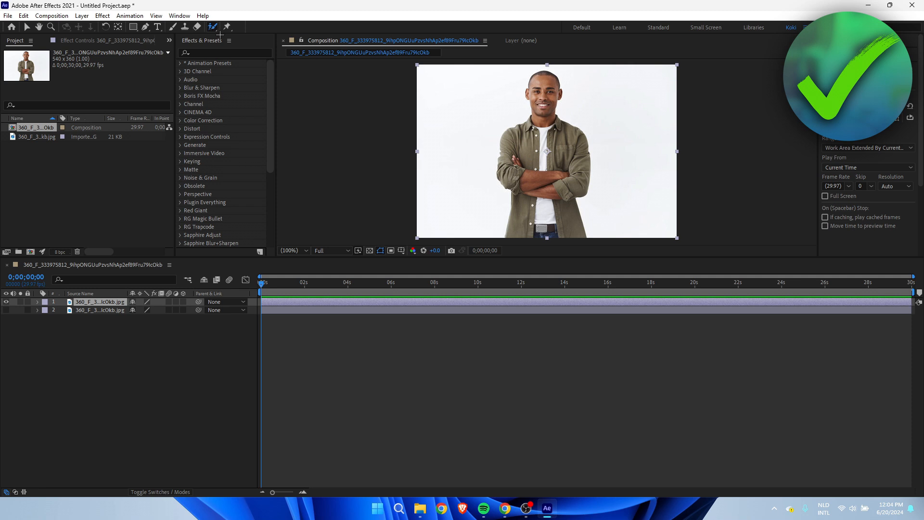
double_click(283, 302)
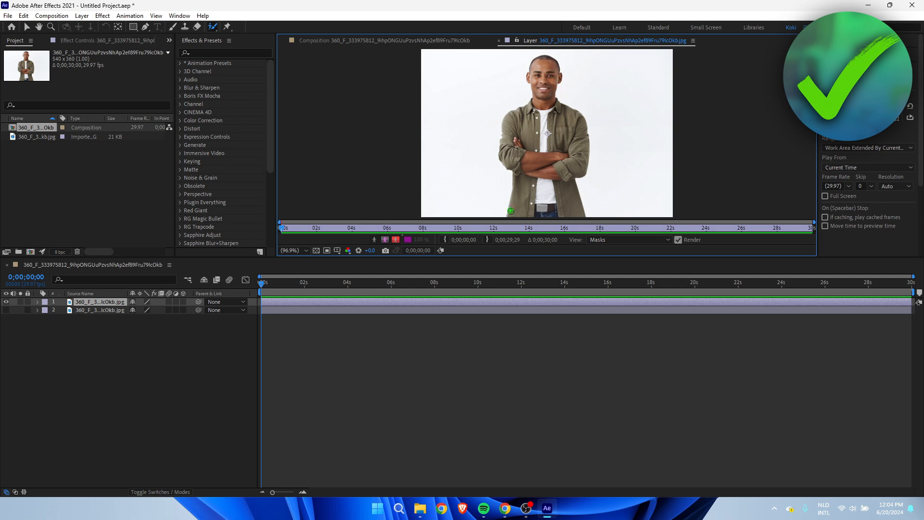
drag(496, 257, 495, 288)
scroll(562, 108, up, 2)
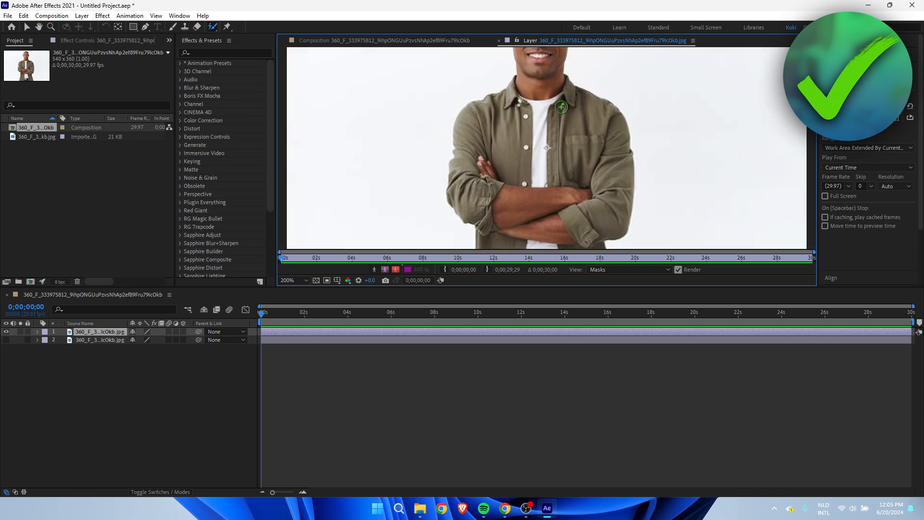
scroll(562, 107, down, 2)
mouse_move(542, 70)
mouse_down()
mouse_move(525, 168)
mouse_move(510, 158)
mouse_move(529, 176)
mouse_move(518, 229)
mouse_up()
drag(576, 162, 566, 215)
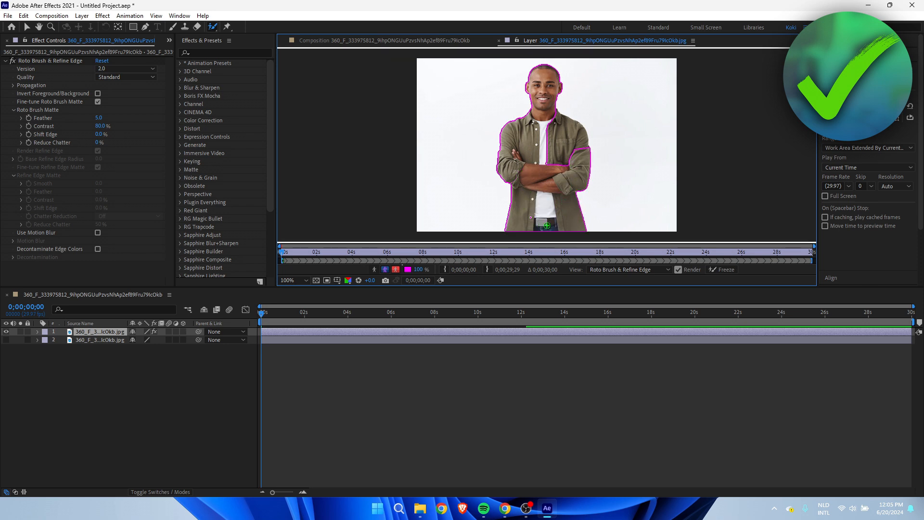
drag(571, 201, 577, 153)
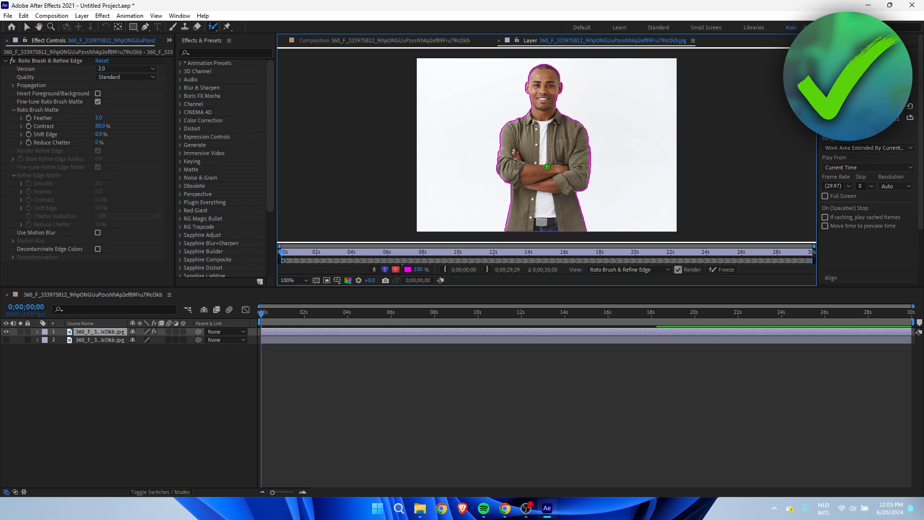
Check the Roto Brush outline around the man's torso and head, then close the layer view.
scroll(537, 141, up, 1)
key(space)
drag(571, 109, 524, 149)
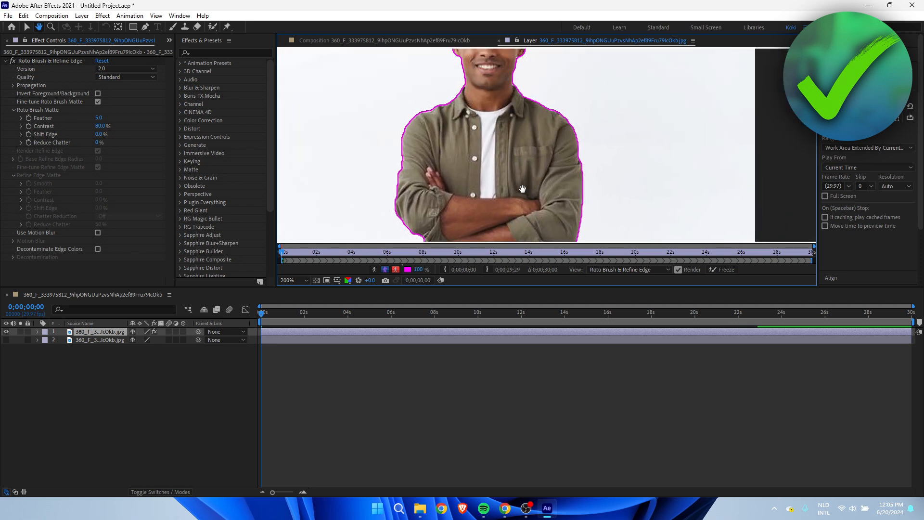
drag(540, 217, 549, 149)
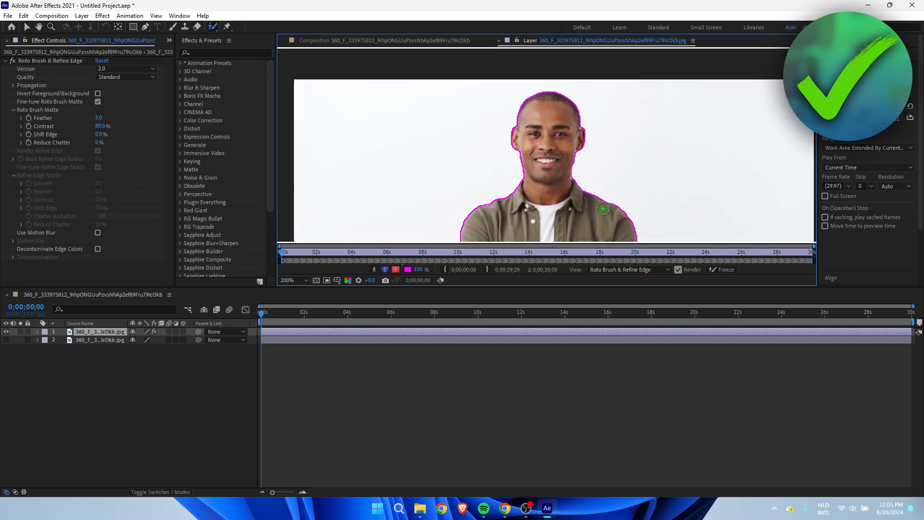
scroll(598, 202, down, 1)
click(306, 281)
click(304, 299)
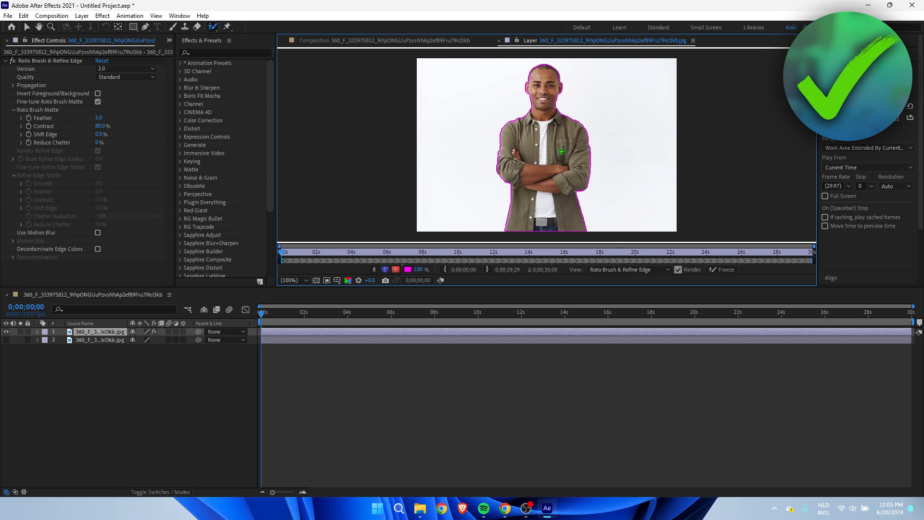
click(500, 40)
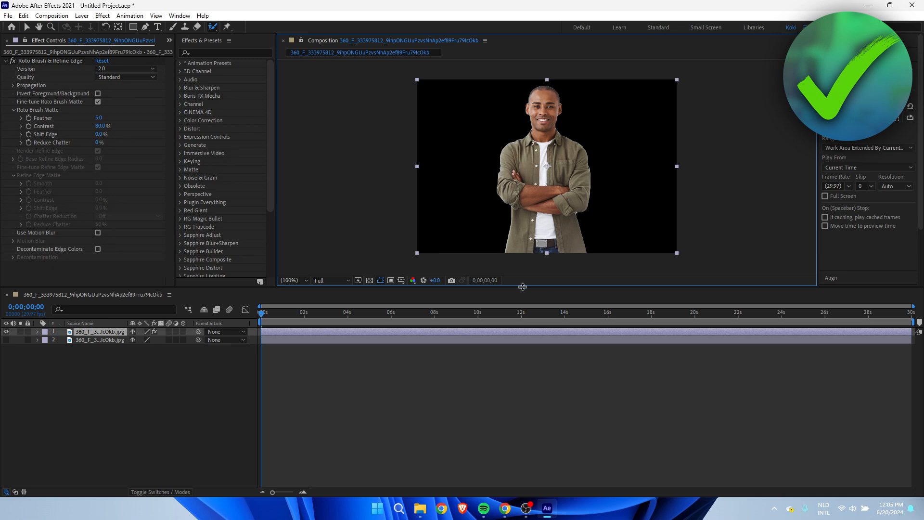
Compare the cutout with the lower photo layer shown and hidden, with the composition view set to Fit.
click(7, 340)
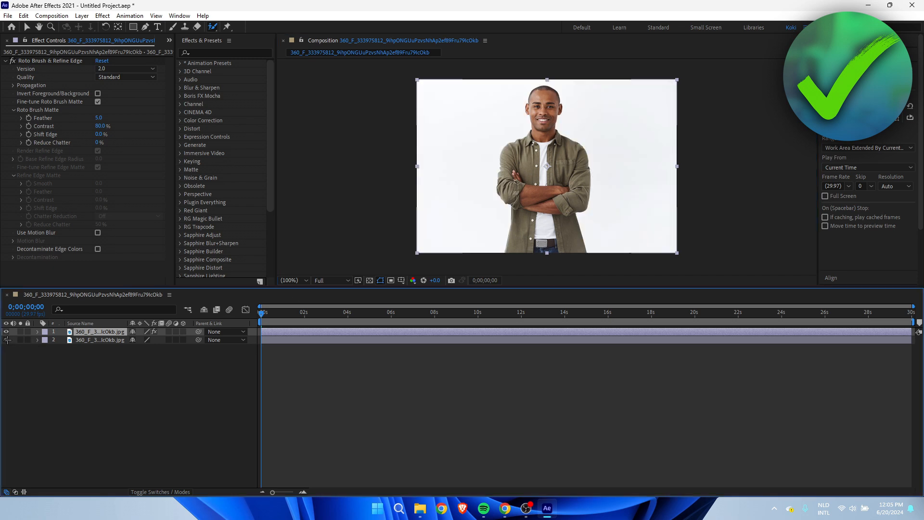
click(6, 340)
click(7, 340)
click(293, 280)
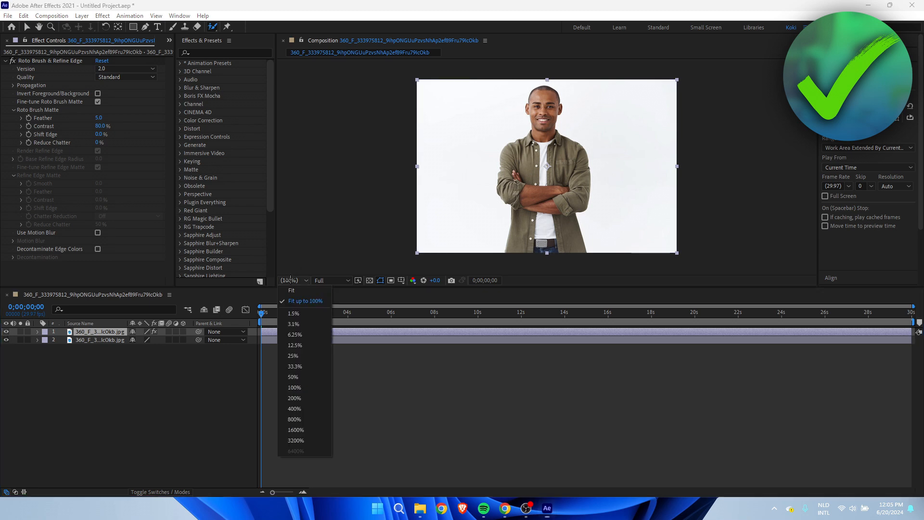
click(294, 442)
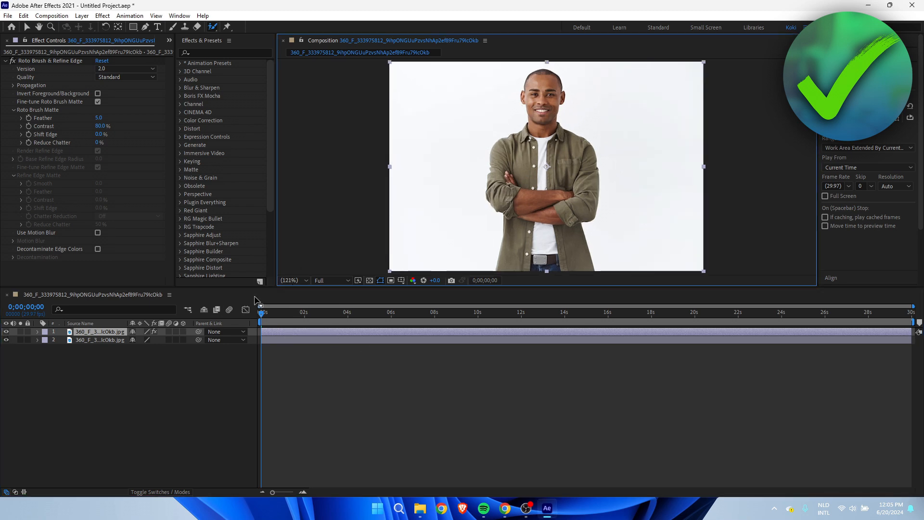
click(7, 332)
click(7, 332)
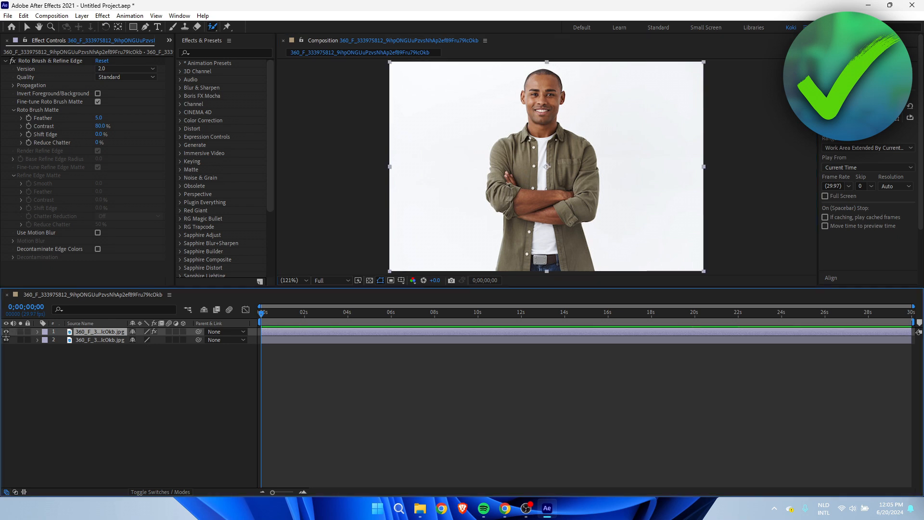
click(6, 340)
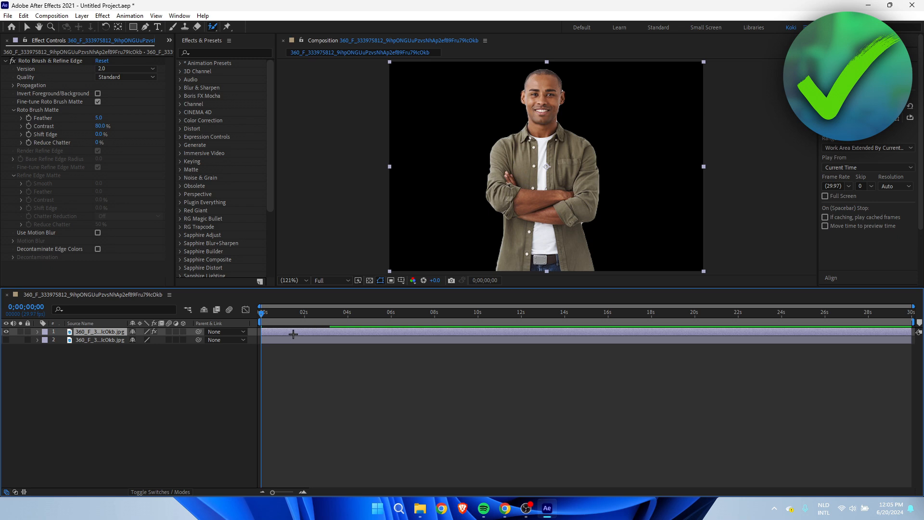
Search the effects library for "drop s".
click(217, 51)
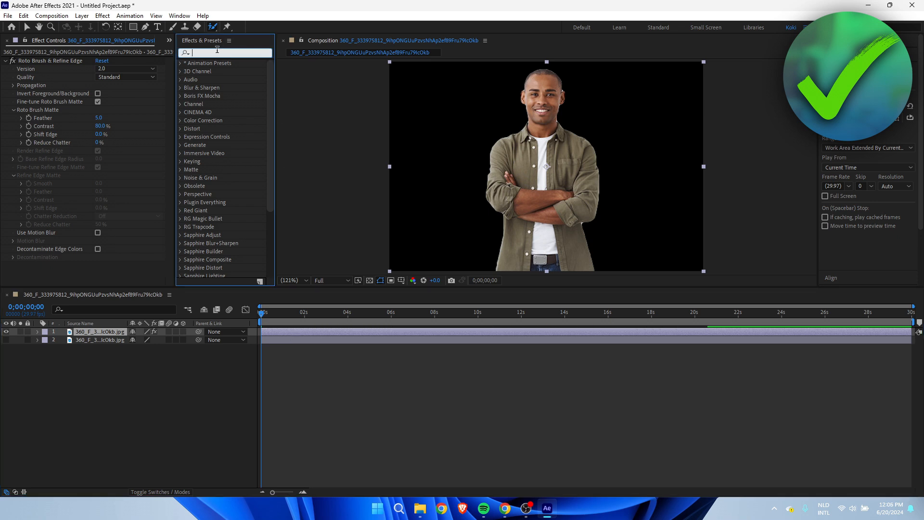
text(drop)
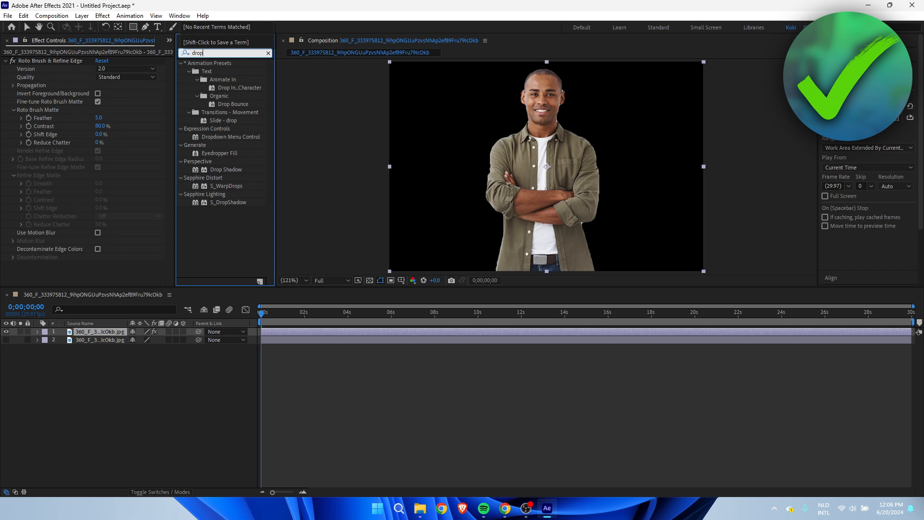
text( s)
double_click(232, 71)
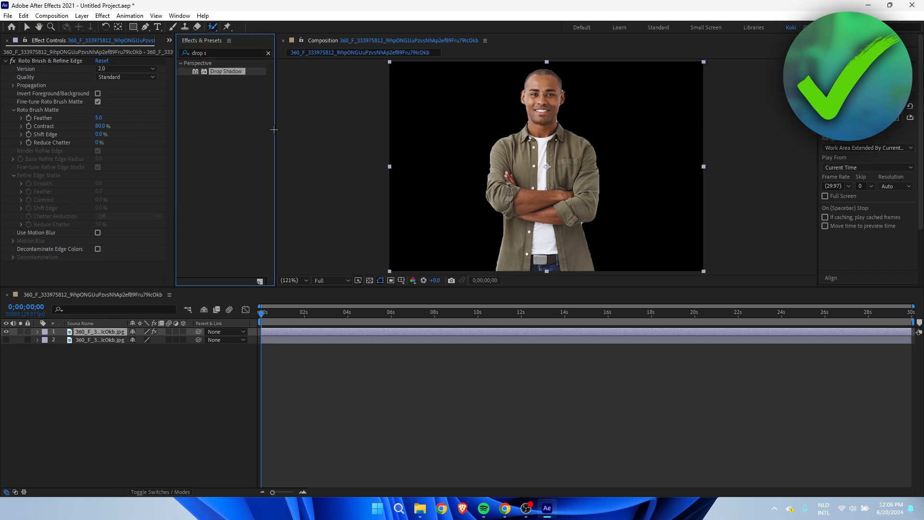
double_click(232, 71)
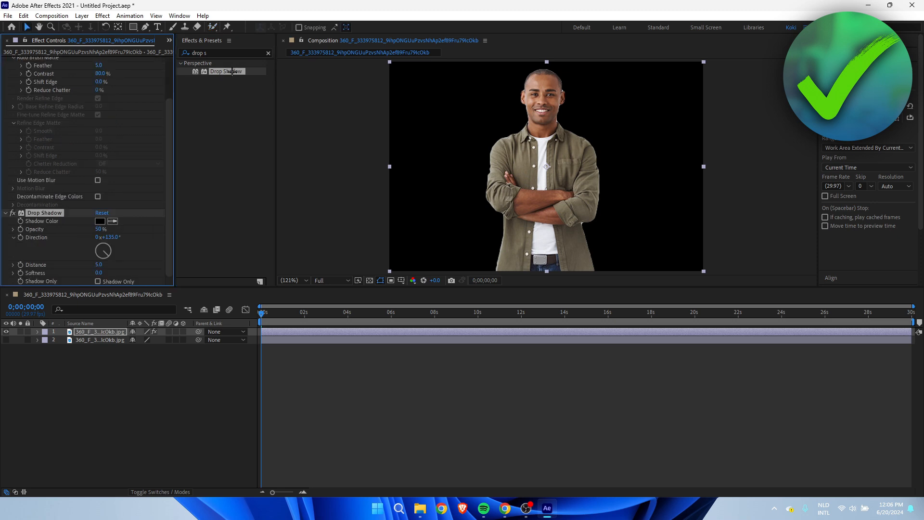
click(282, 330)
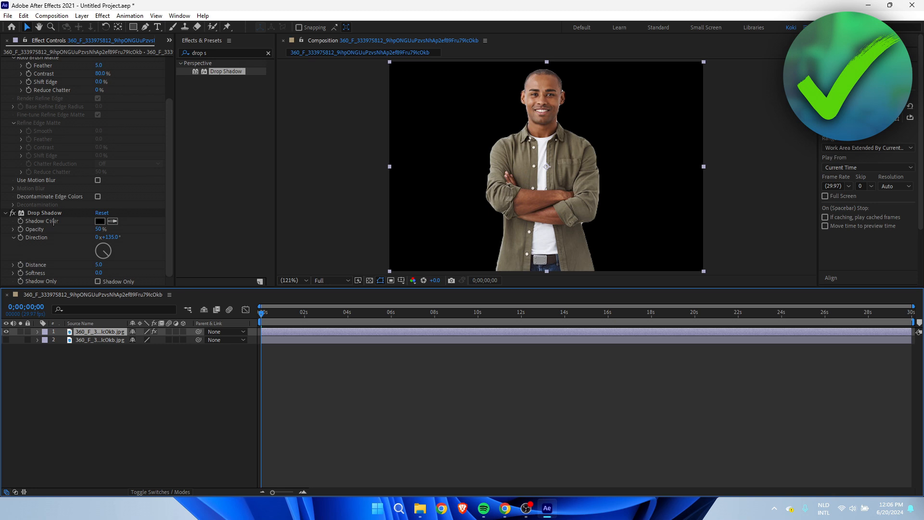
key(ctrl+z)
drag(228, 72, 284, 337)
key(ctrl+z)
Apply the Drop Shadow effect to the upper photo layer and show the lower photo layer beneath it.
drag(216, 72, 80, 274)
scroll(53, 187, up, 3)
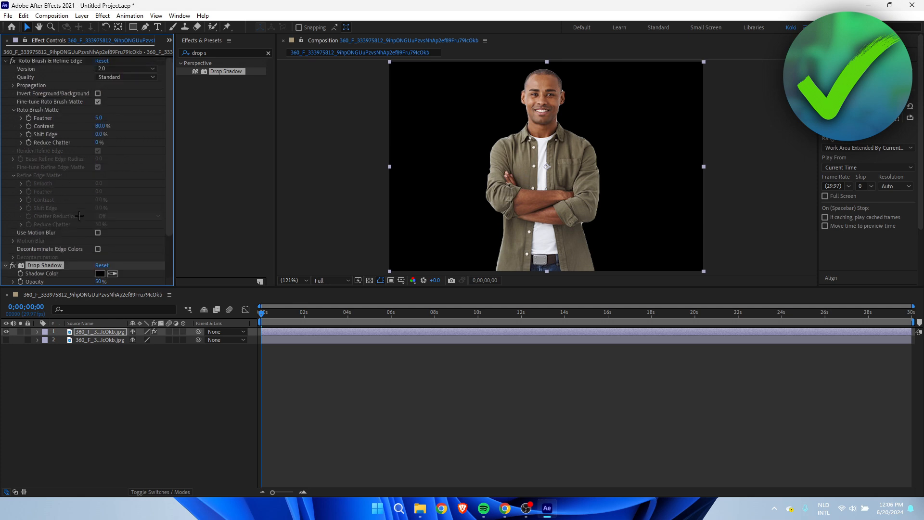
click(6, 61)
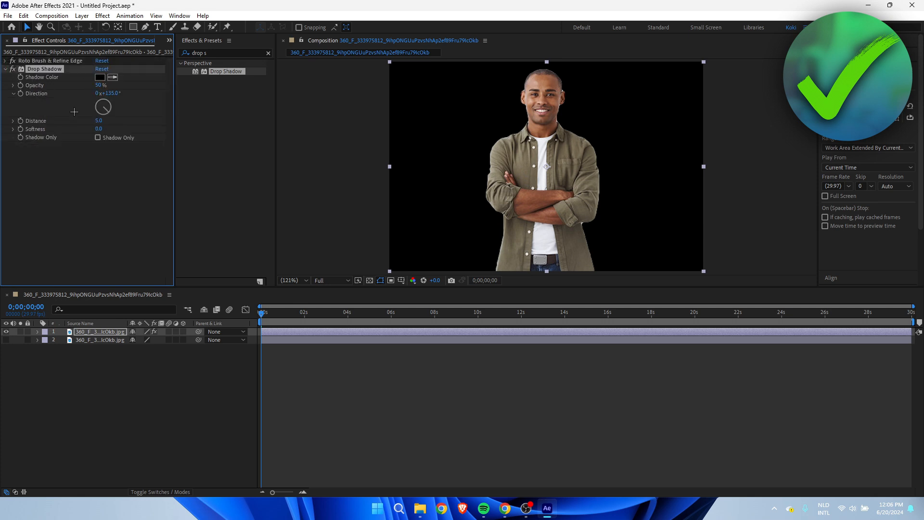
click(6, 340)
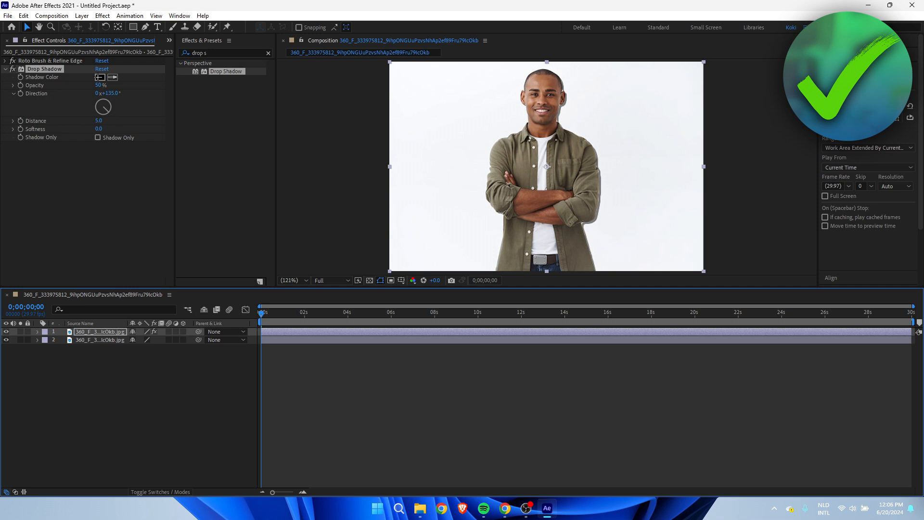
Try different Drop Shadow opacity and direction values and reset both properties to their defaults.
drag(97, 85, 155, 93)
right_click(68, 84)
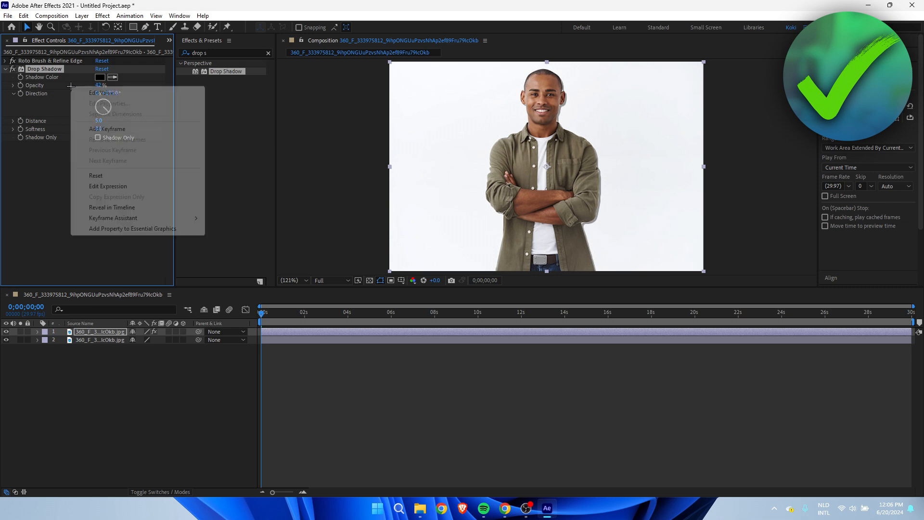
click(106, 185)
right_click(67, 85)
click(119, 173)
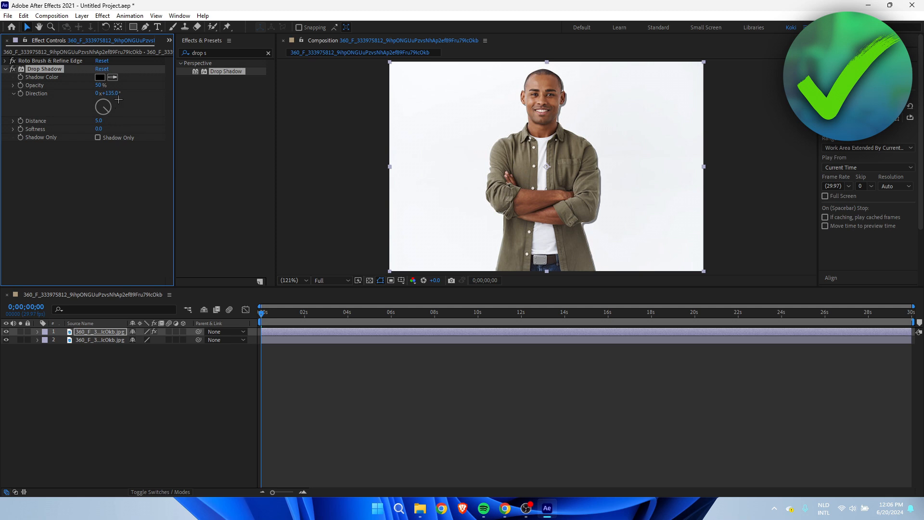
drag(104, 110, 174, 149)
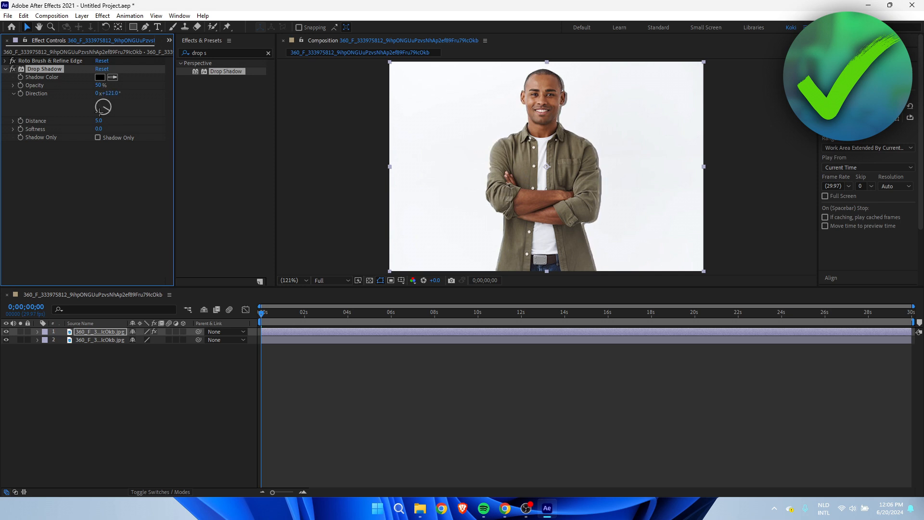
right_click(73, 95)
click(109, 183)
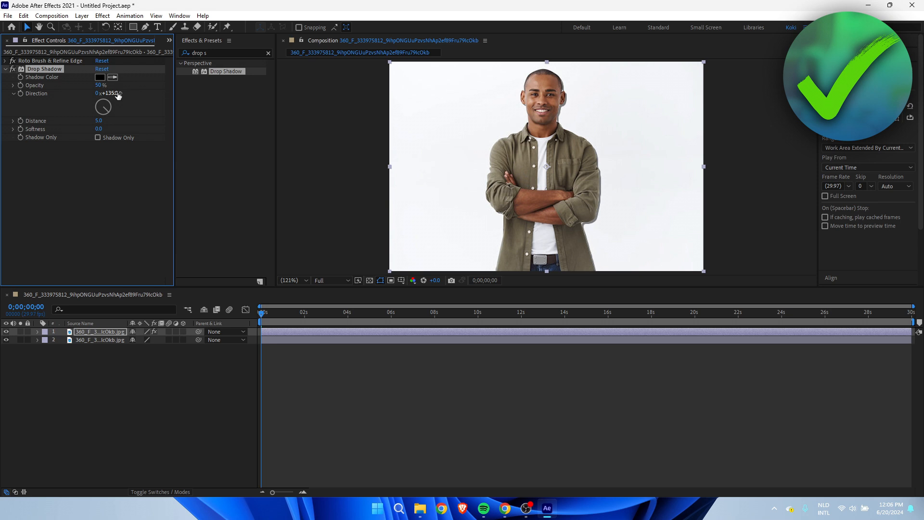
Set the Drop Shadow direction to 105°, the distance to 9 and the softness to 20.
mouse_move(99, 124)
mouse_down()
mouse_move(218, 130)
mouse_move(61, 125)
mouse_move(116, 108)
mouse_move(93, 117)
mouse_up()
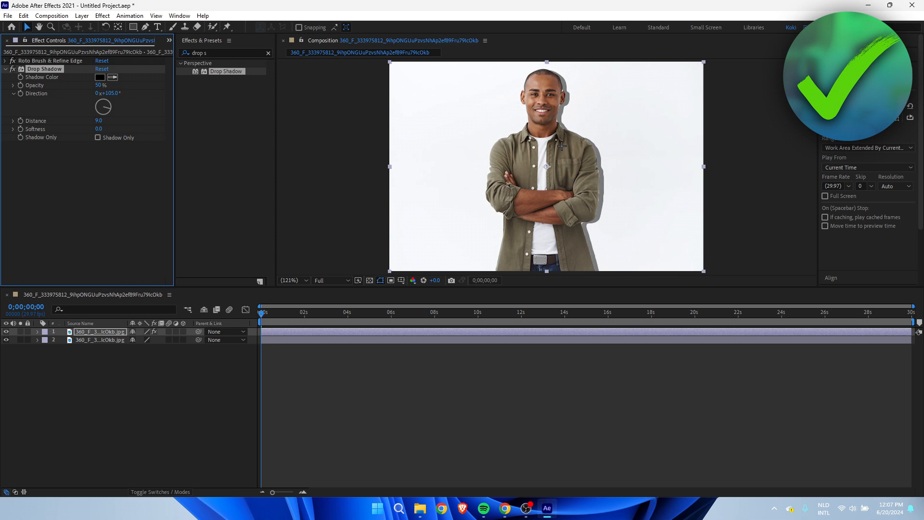
drag(97, 132, 106, 129)
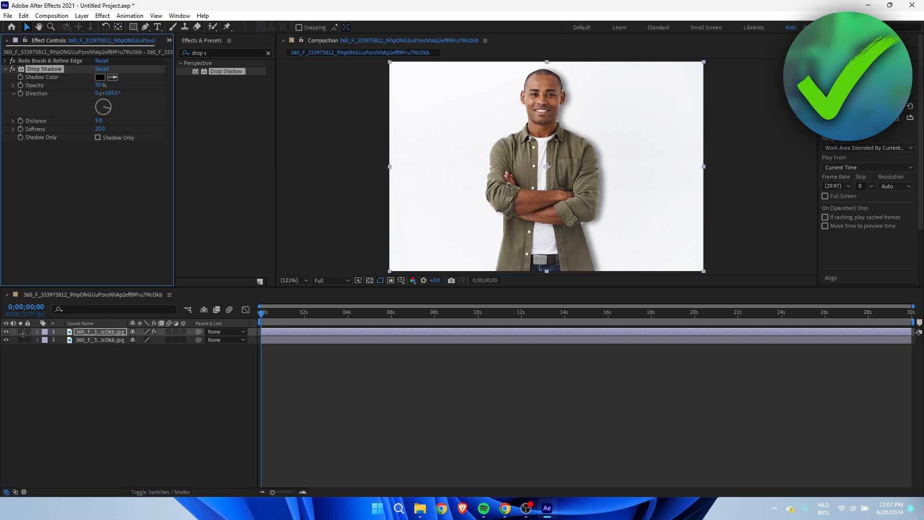
Preview the composition with the lower layer hidden and with Shadow Only enabled, restoring each setting.
click(7, 340)
click(6, 340)
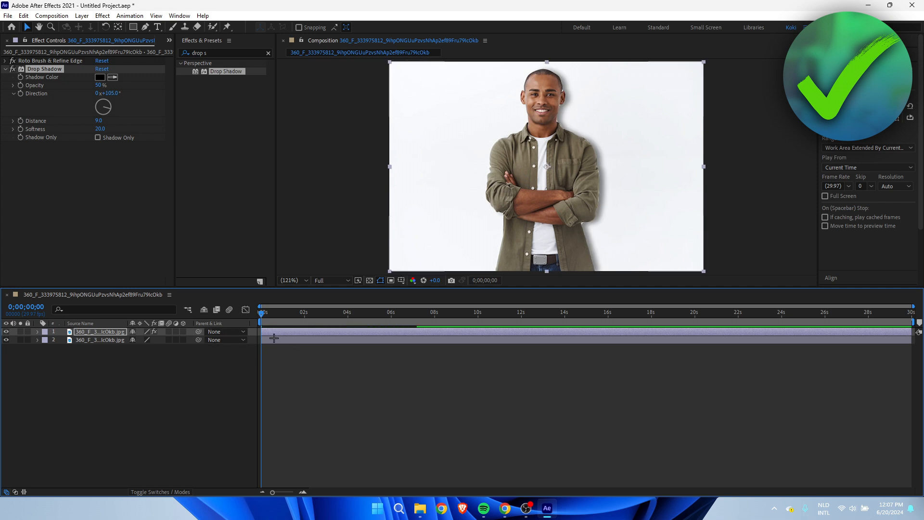
click(118, 137)
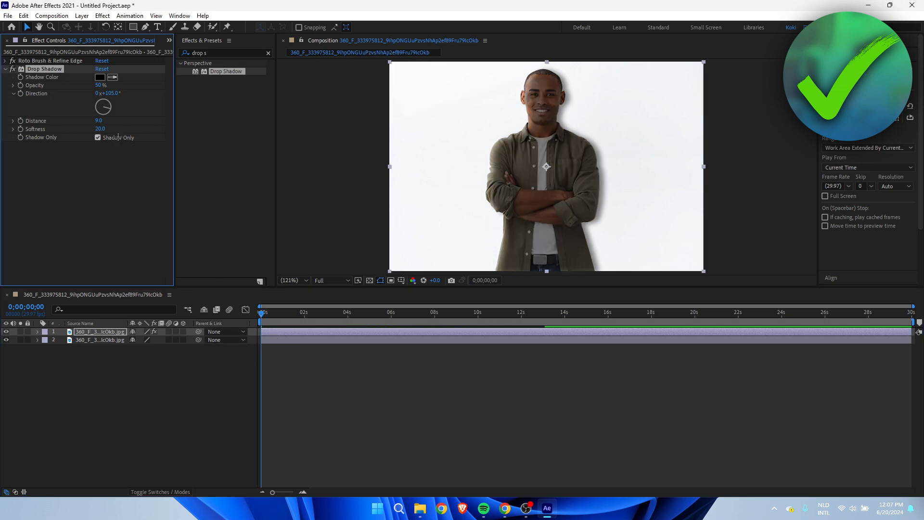
click(118, 137)
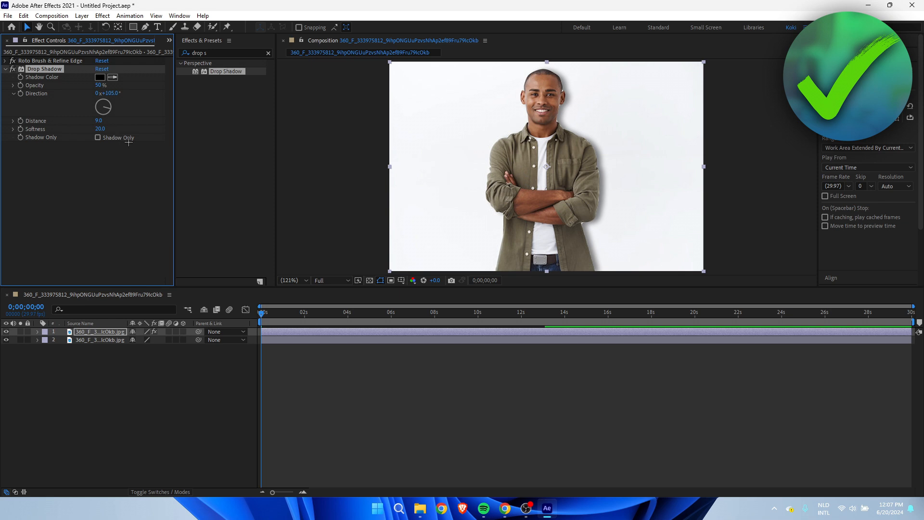